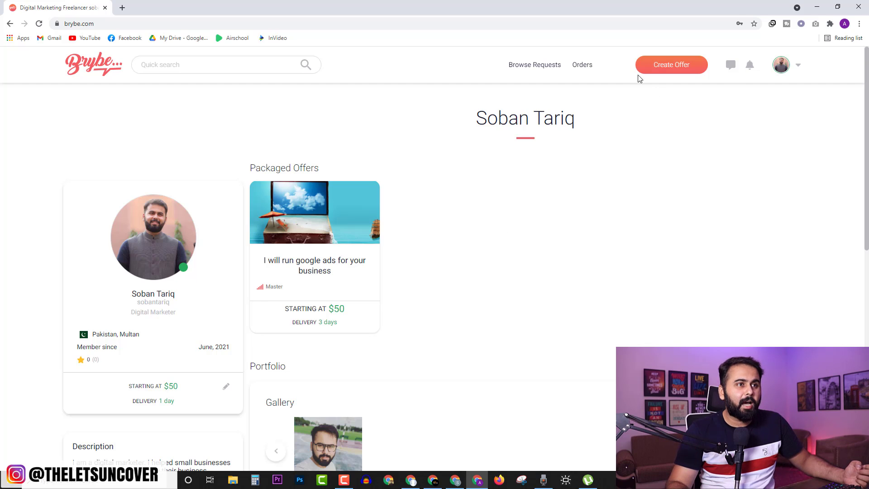
Start creating a new packaged offer and look over its Overview form.
click(675, 64)
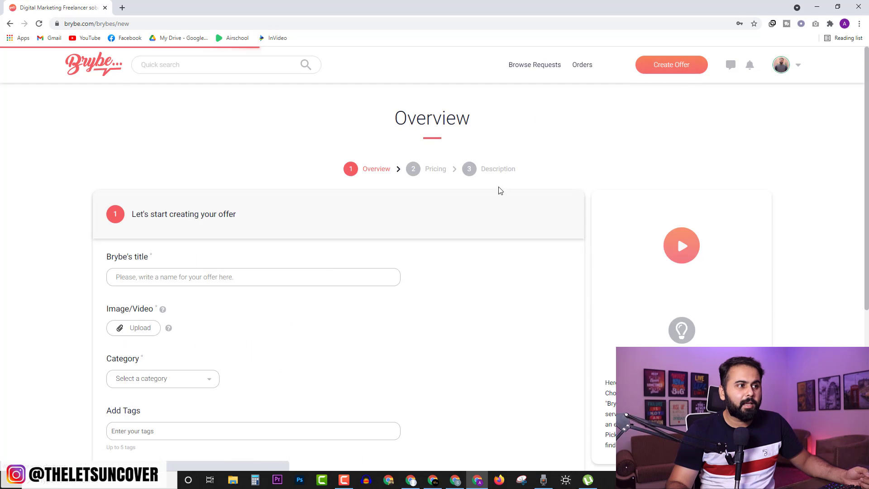
scroll(198, 114, down, 3)
scroll(299, 199, up, 2)
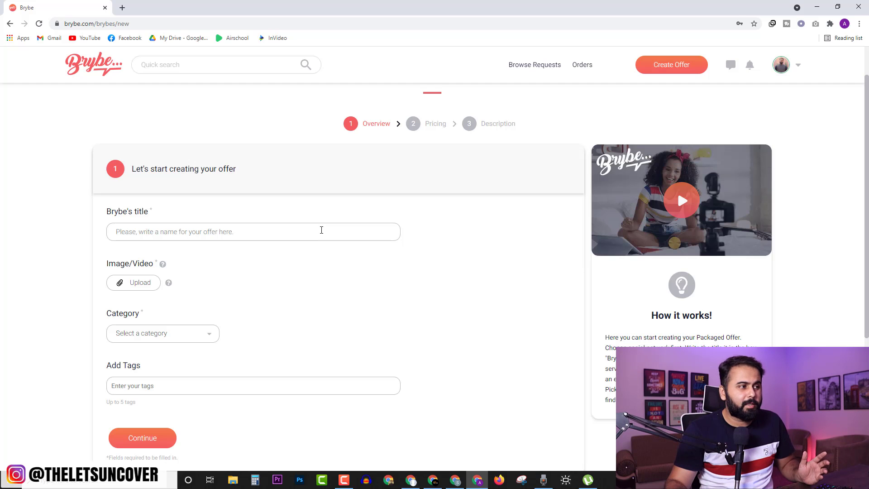
Enter "I will be your Facebook Ad Manager, Instagram Ads" as the offer title.
text(I will be your Facebook Ad Manager)
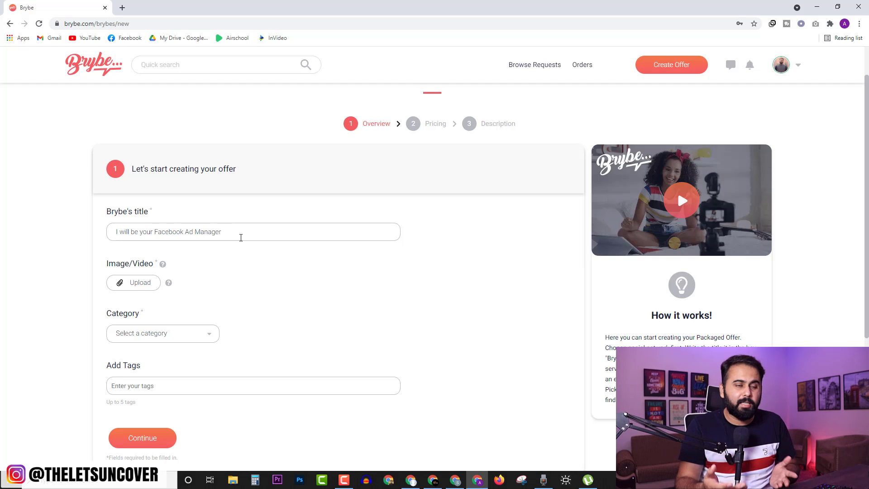
text(,)
text(Instagram Ads)
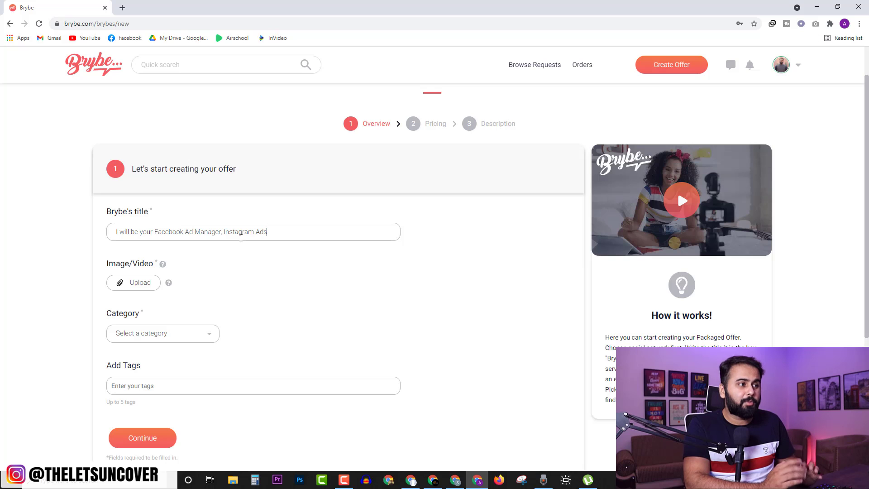
Replace the title with "I will run Facebook Ads for your Business" and categorize the offer as Digital Marketing, E-Commerce Marketing specialization.
key(ctrl+a)
text(I will run Facebook Ads for your Business)
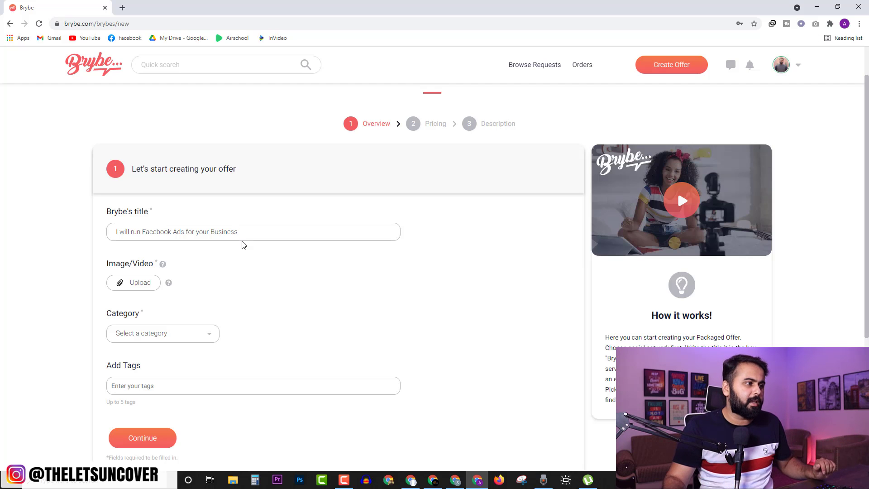
click(196, 334)
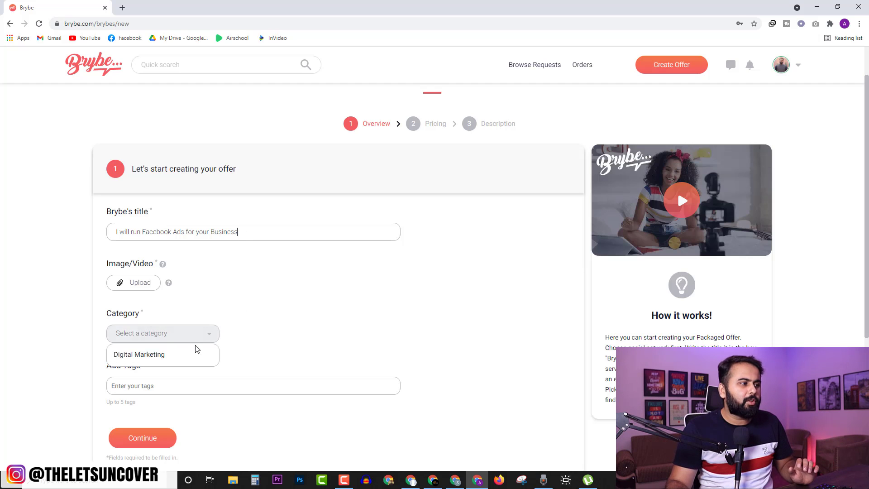
click(151, 356)
click(303, 334)
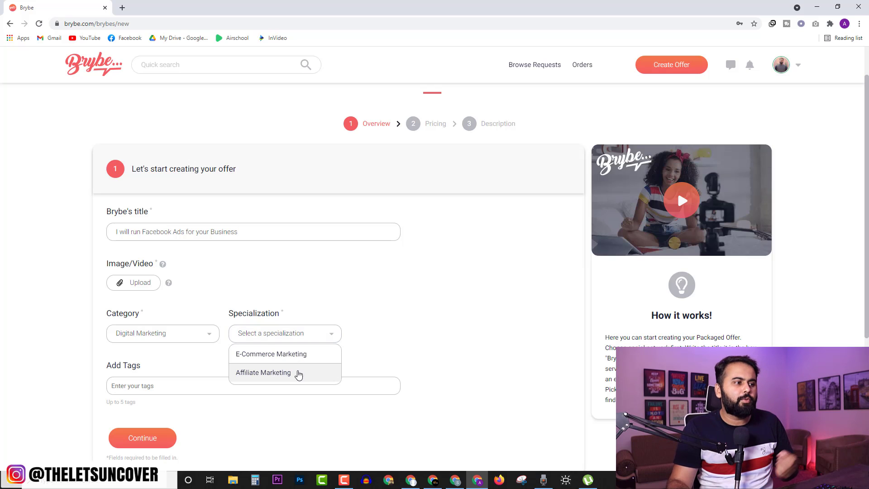
click(317, 358)
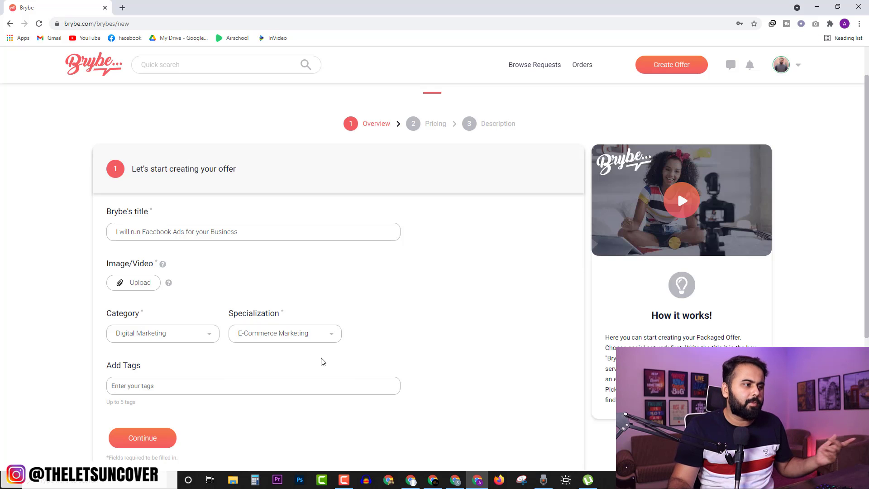
Add the tags facebookads, ads, facebook, facebookadvertising and digitalmarketing, and continue to the Pricing stage.
click(208, 391)
text(facebook)
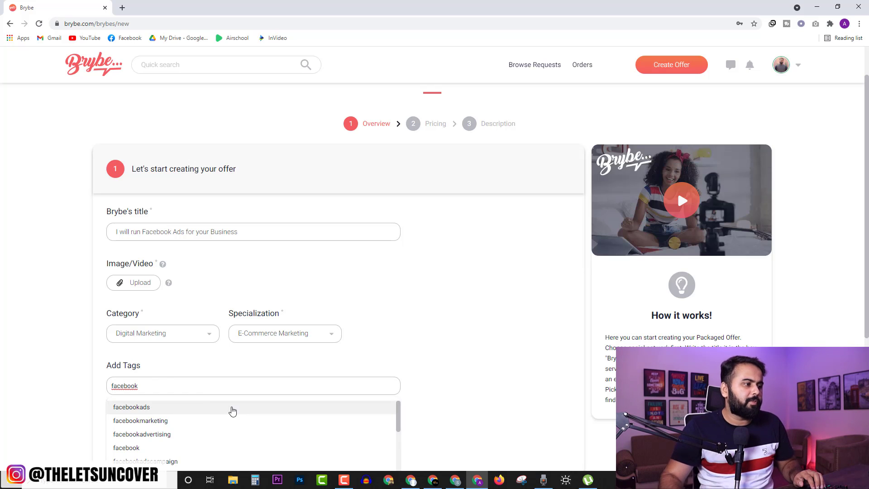
click(173, 409)
text(ads)
key(Return)
text(facebook)
key(Return)
text(adver)
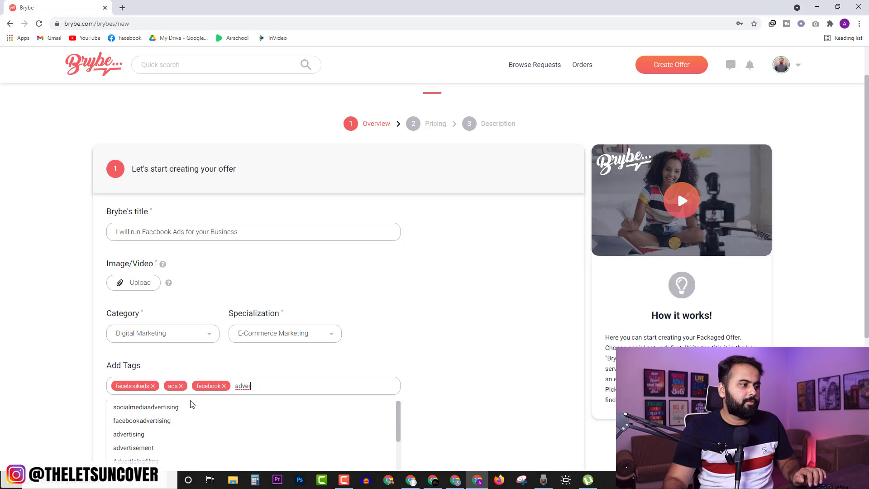
click(171, 421)
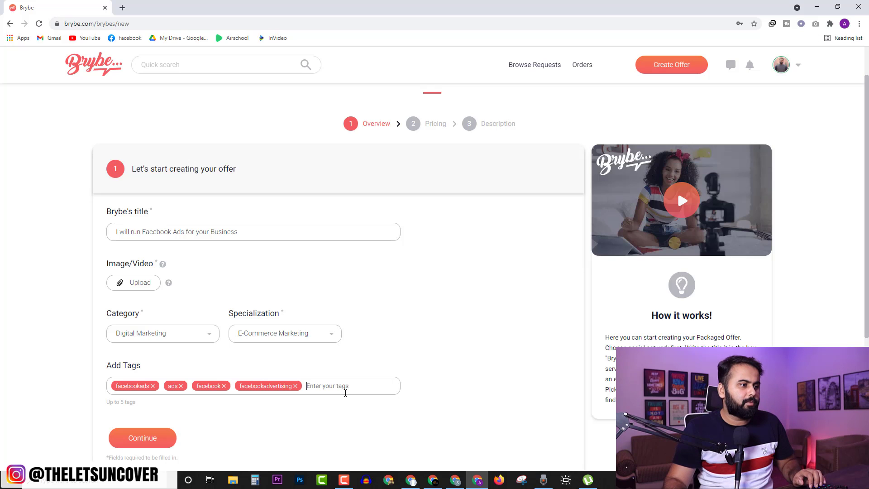
text(marketing)
click(166, 418)
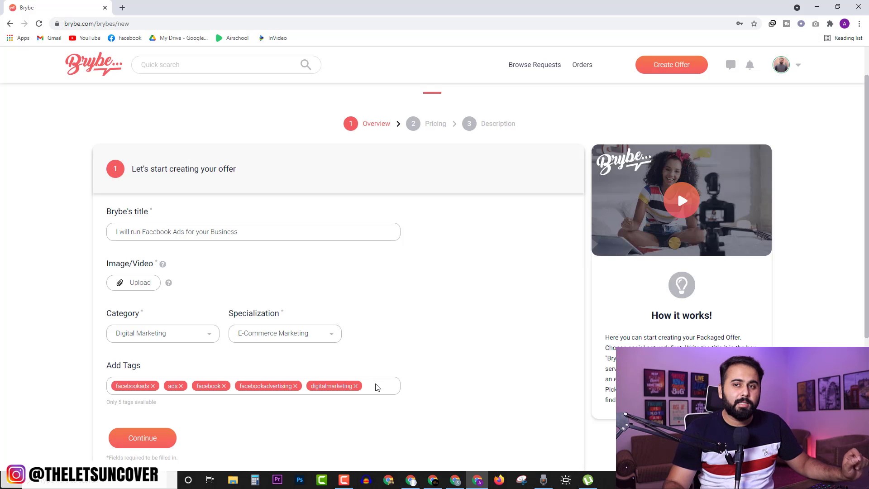
click(156, 439)
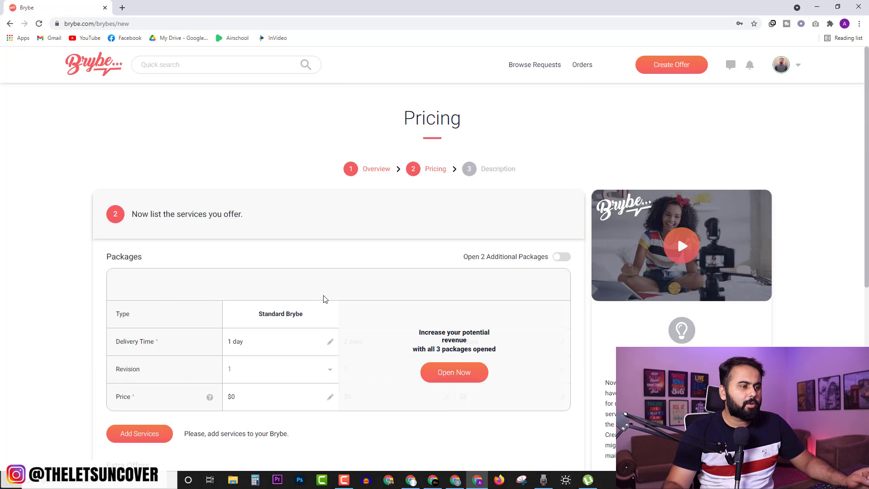
scroll(326, 317, down, 2)
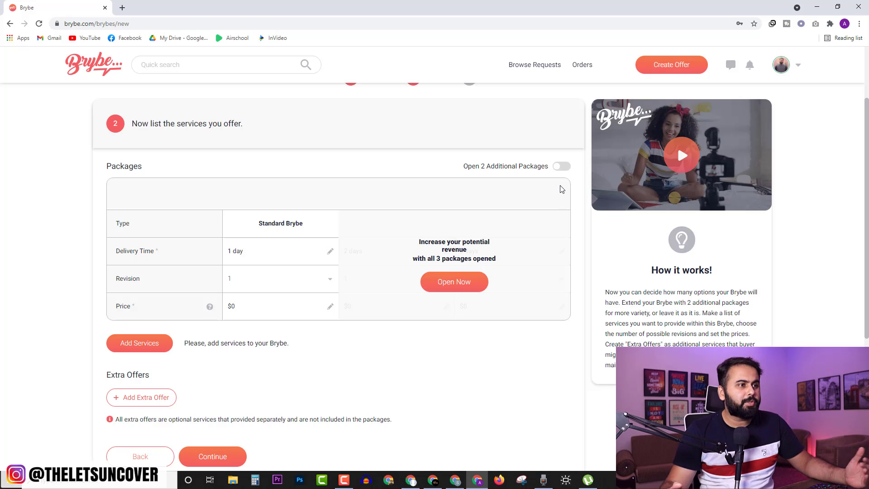
click(561, 166)
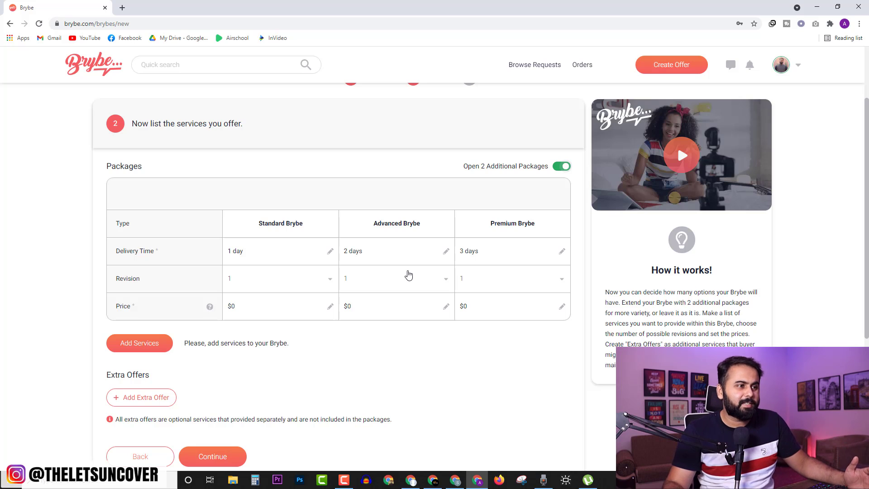
click(566, 167)
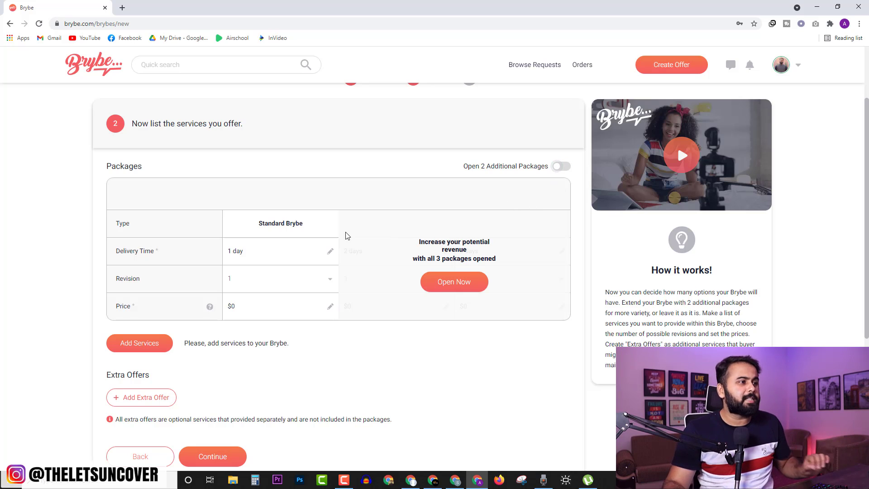
Set the Standard Brybe package to a 5-day delivery time, 0 revisions and a $50 price.
click(331, 252)
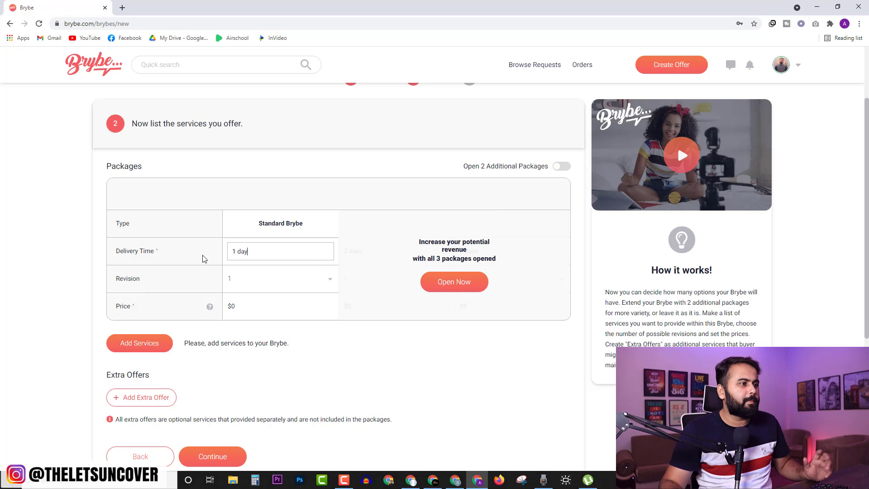
drag(239, 253, 148, 249)
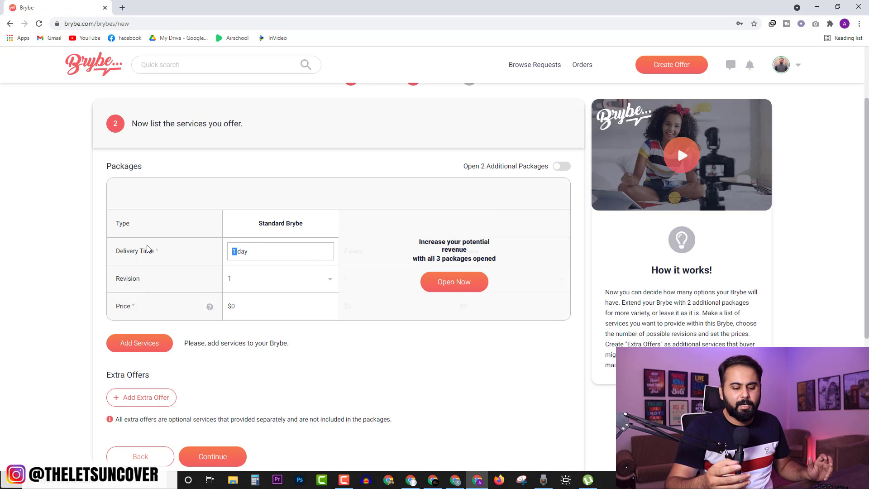
text(5)
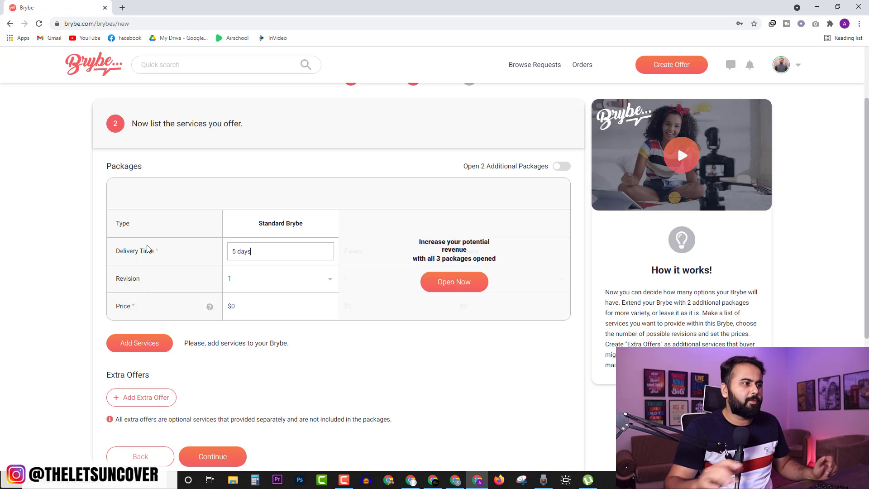
click(328, 283)
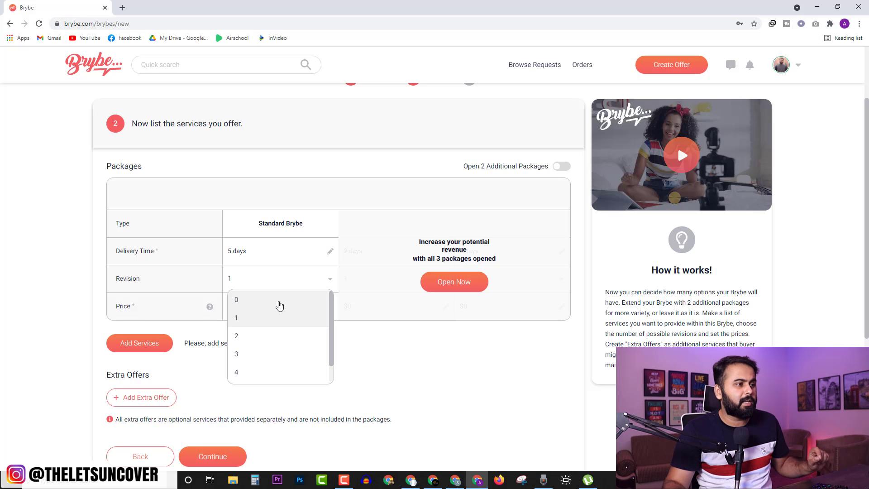
click(280, 301)
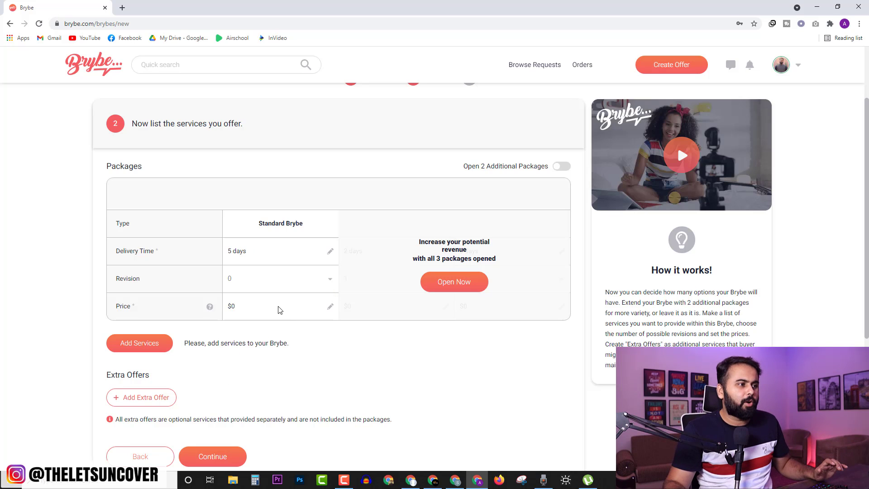
click(329, 307)
text(50)
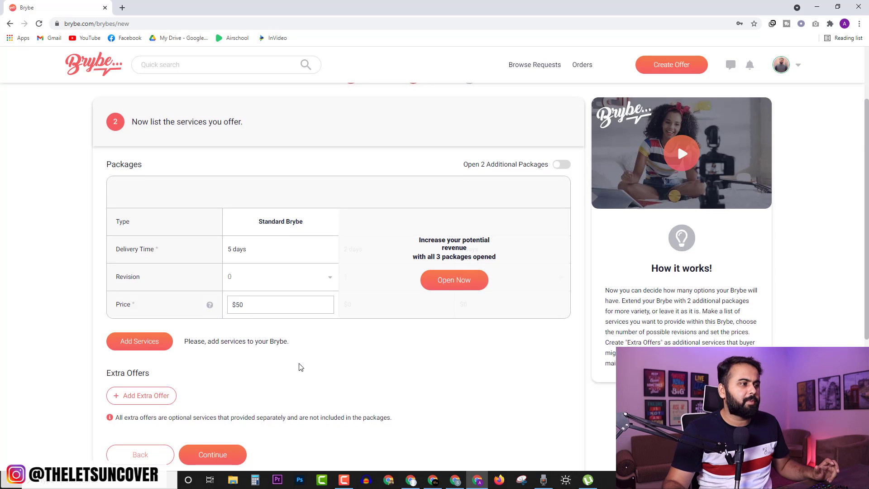
Open the suggested services for the package and select Amazon, ebay, Etsy and Kindle.
scroll(301, 367, down, 2)
click(174, 279)
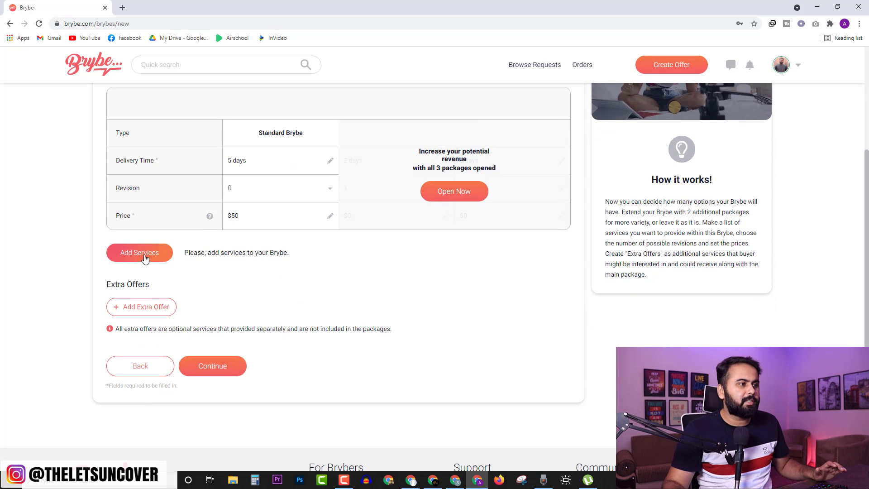
click(144, 259)
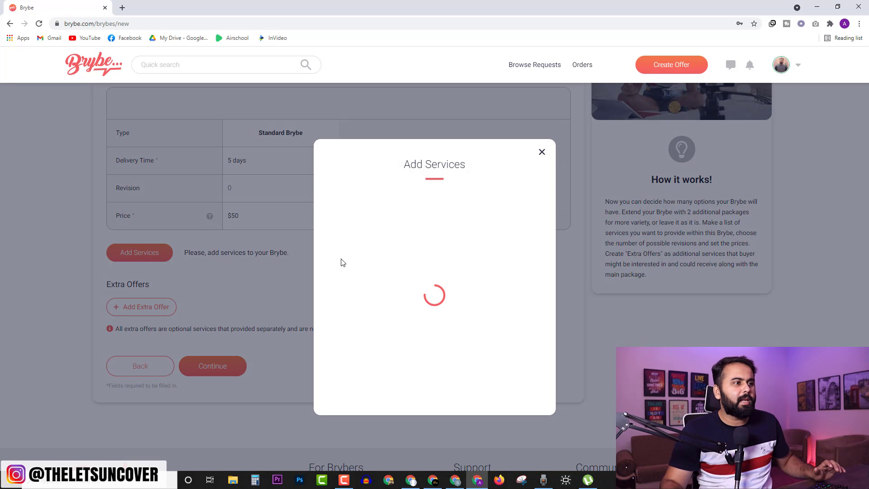
click(463, 242)
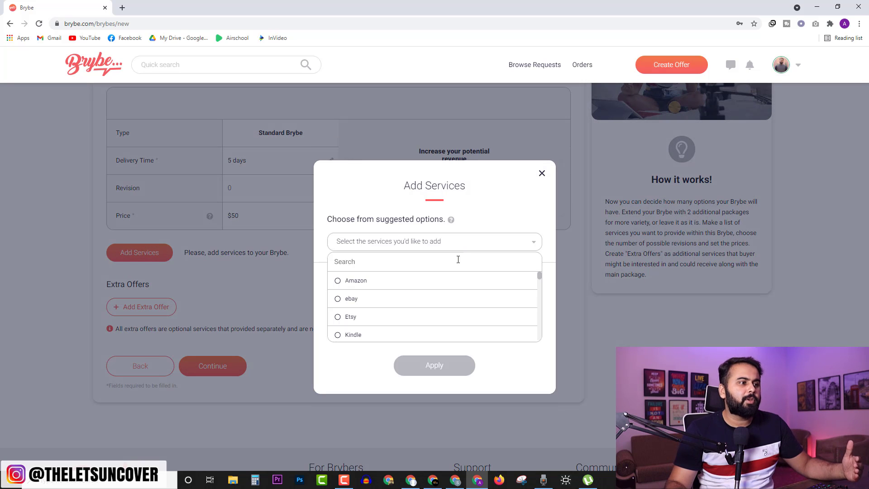
click(367, 283)
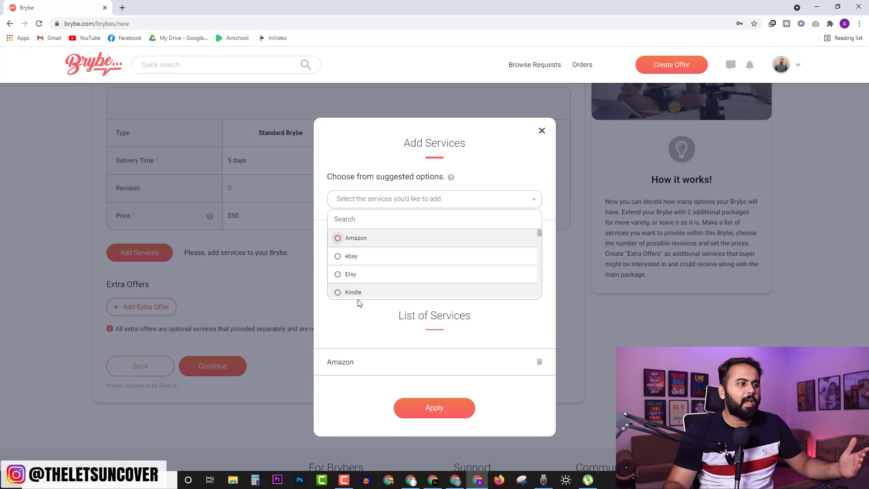
click(369, 257)
click(363, 261)
click(363, 264)
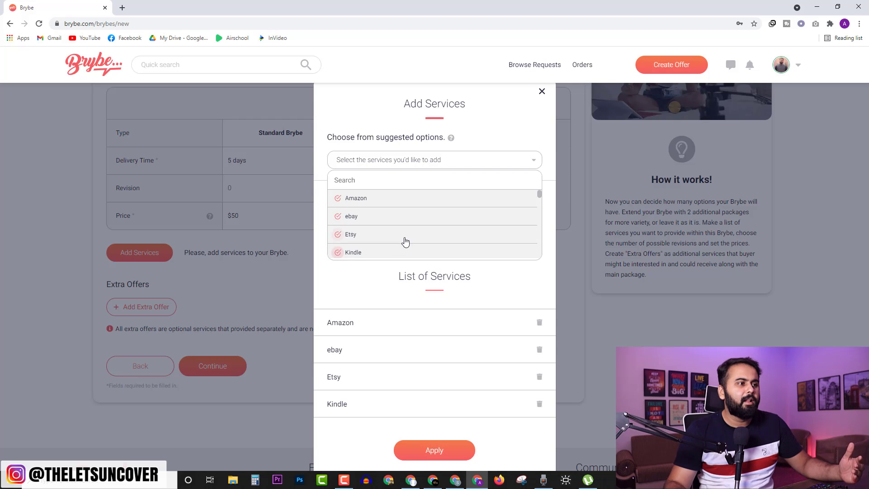
Select Events Planning, Fashion & Apparel, Financial Services and Food & Beverage as further services.
scroll(403, 242, down, 1)
scroll(403, 243, down, 5)
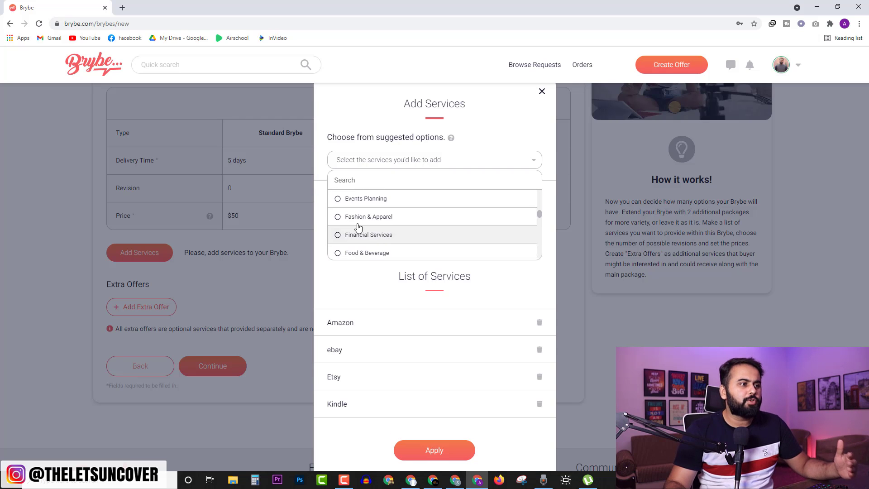
click(350, 202)
click(360, 217)
click(363, 235)
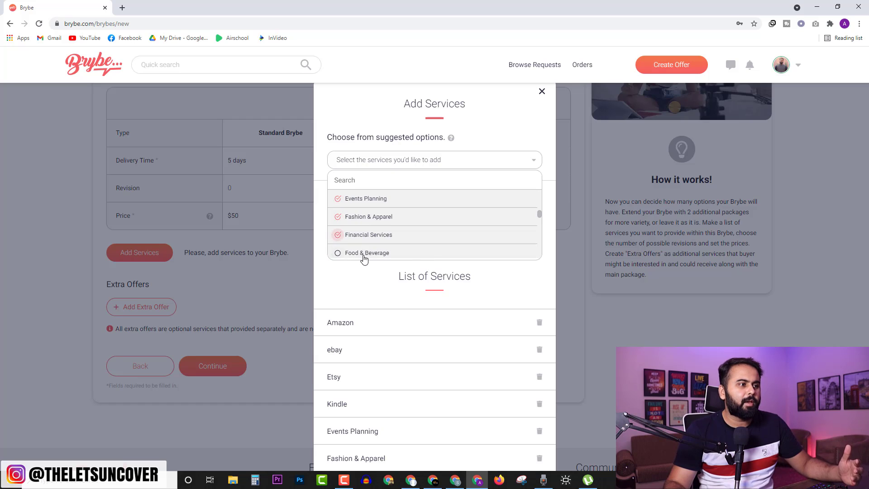
click(362, 253)
Select the Marketing and Advertising service and apply the list of services to the package.
scroll(437, 252, down, 1)
scroll(437, 253, down, 2)
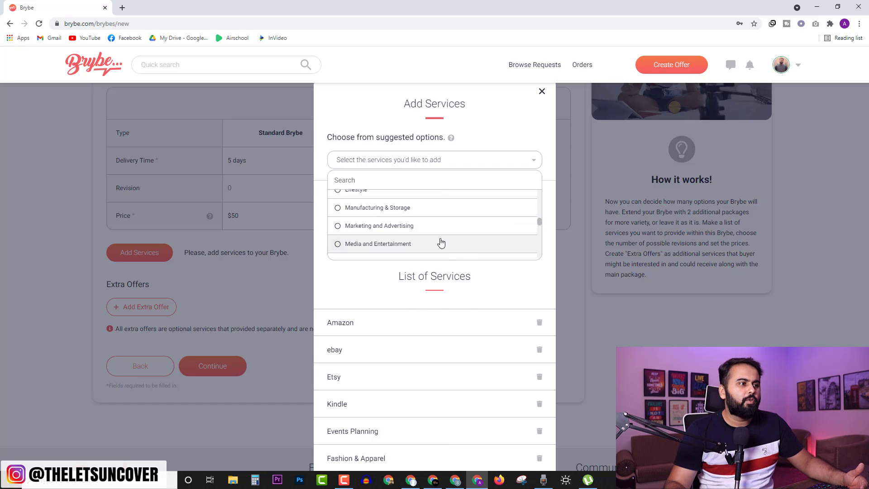
click(393, 232)
scroll(424, 253, down, 2)
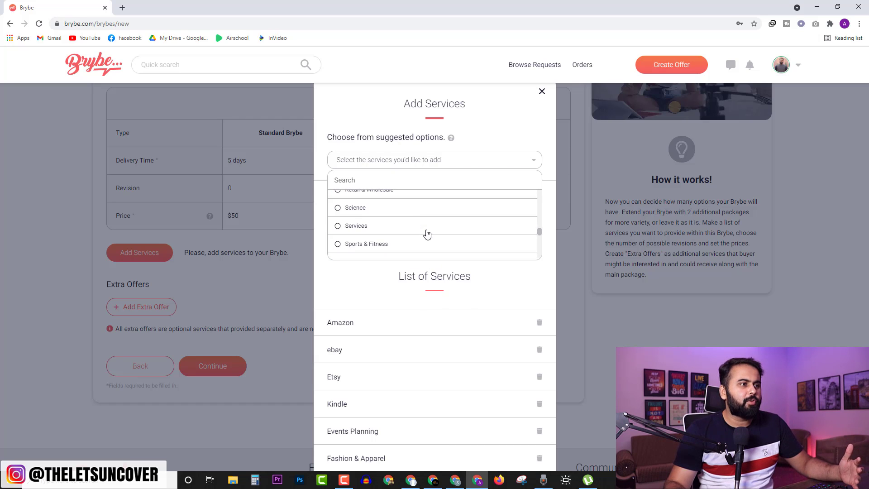
scroll(399, 254, down, 4)
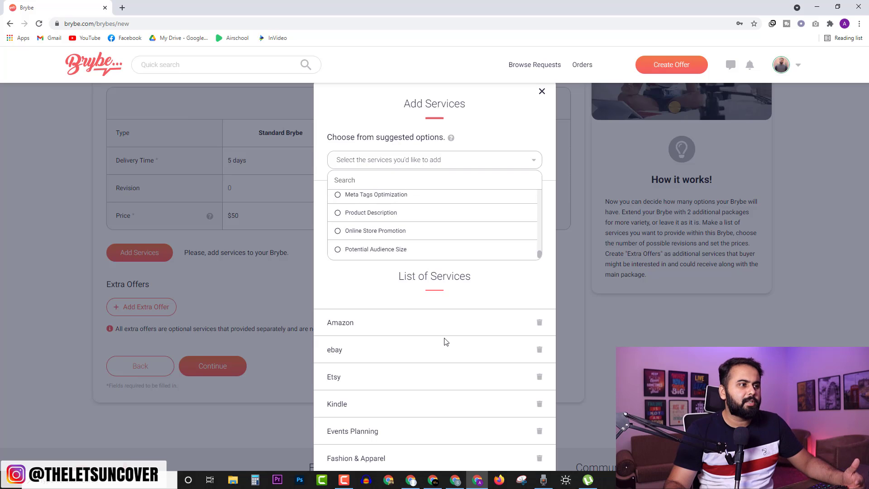
scroll(430, 368, down, 3)
click(435, 455)
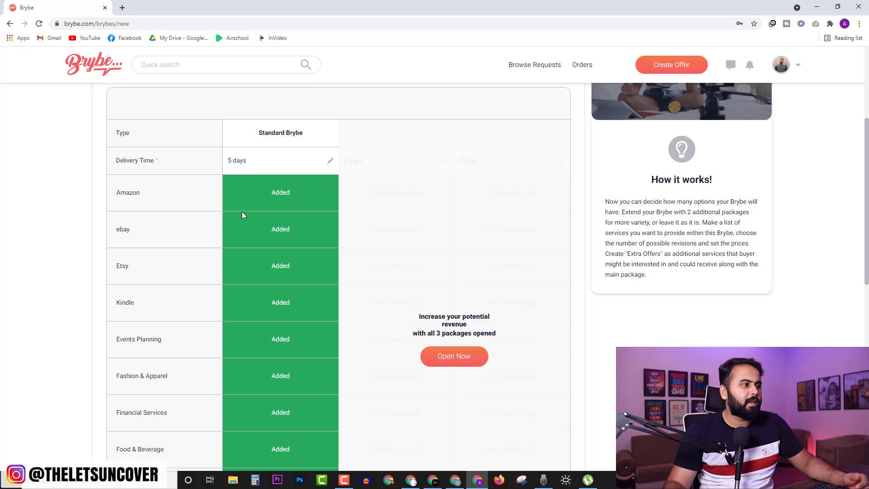
scroll(255, 281, down, 4)
scroll(173, 223, up, 5)
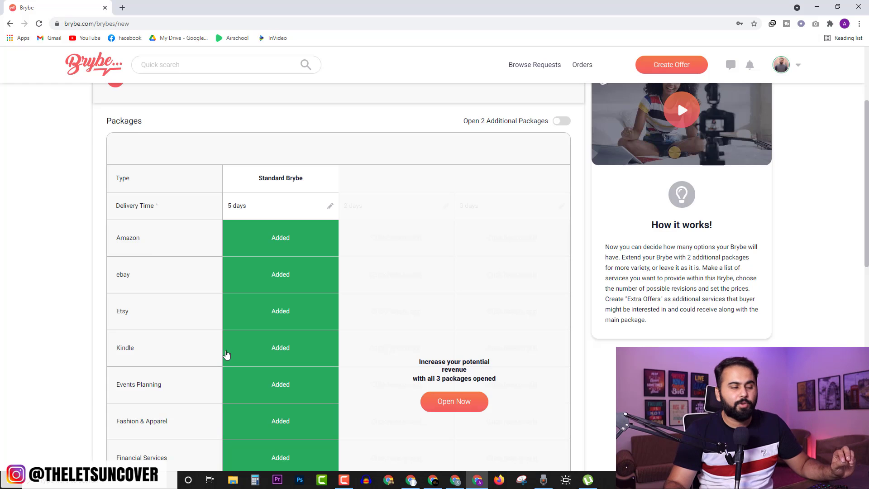
scroll(233, 352, down, 9)
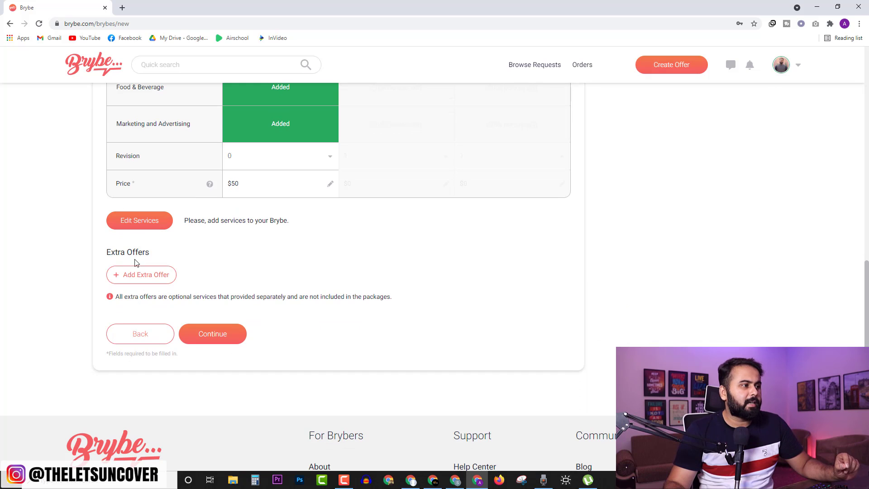
Add an extra offer named "Instagram Ads" with 2 days delivery and a $50 price, and continue to the description stage.
click(145, 278)
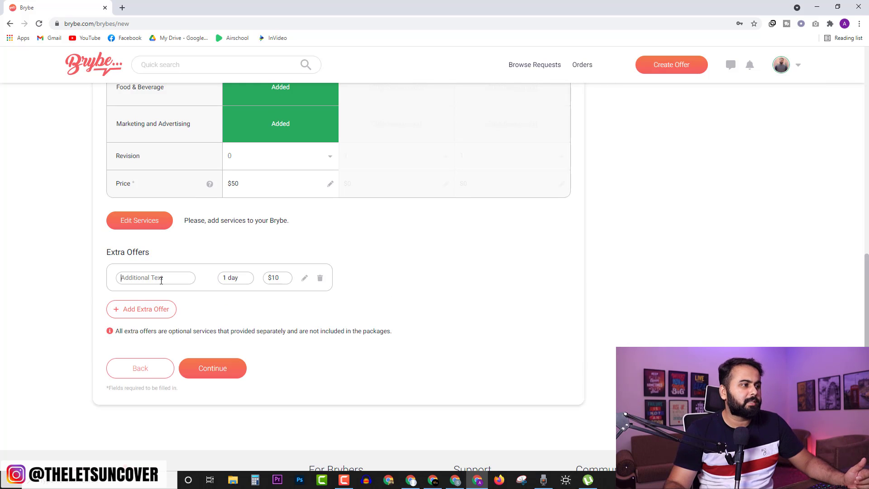
text(Instagram Ads)
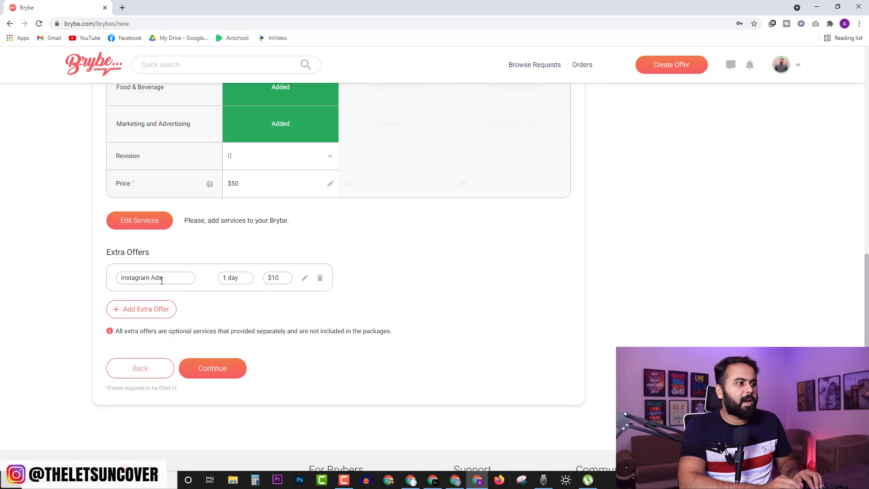
drag(279, 278, 272, 278)
text(50)
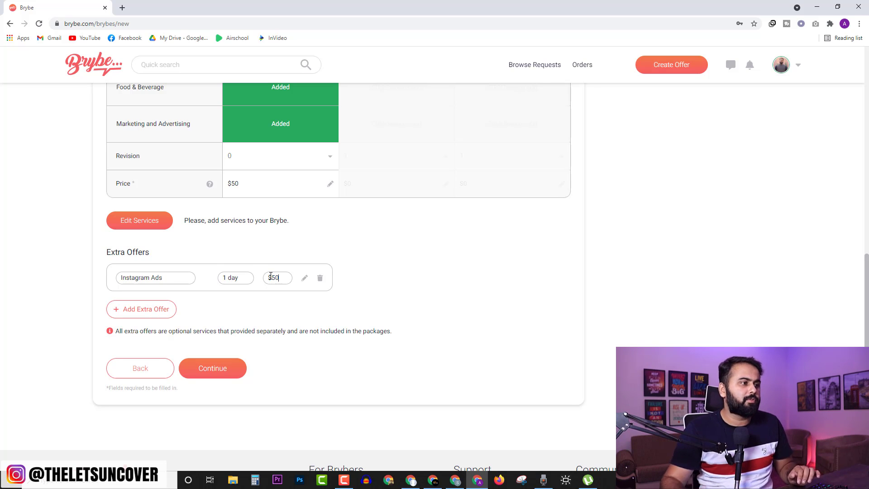
drag(228, 277, 221, 280)
text(2)
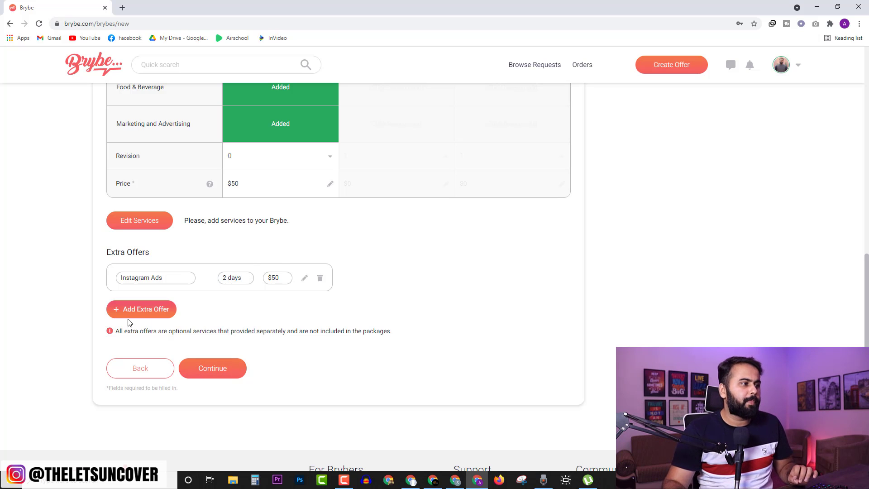
click(224, 371)
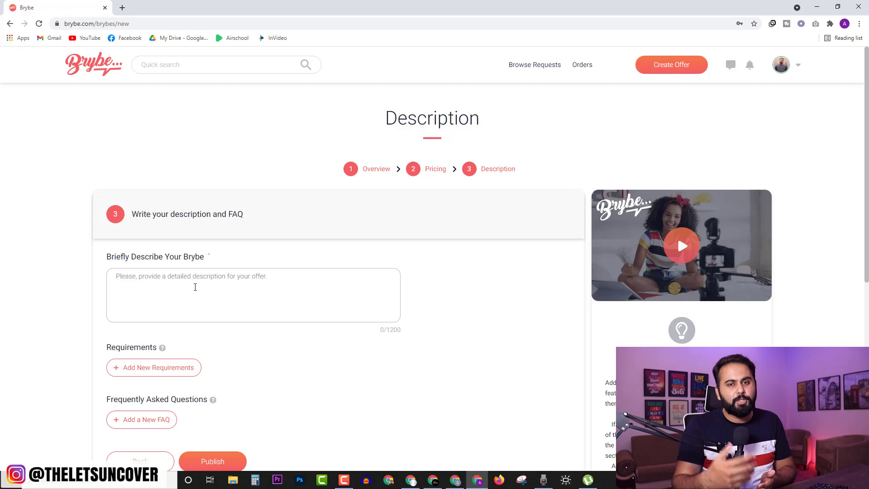
Paste the prepared offer description beginning "Have you been wondering how you could set up a successful Facebook ad campaign?".
key(ctrl+v)
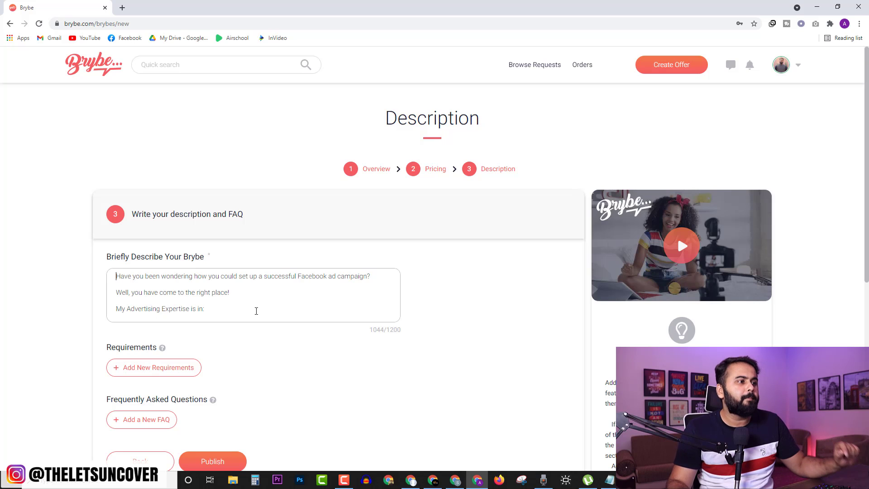
click(117, 277)
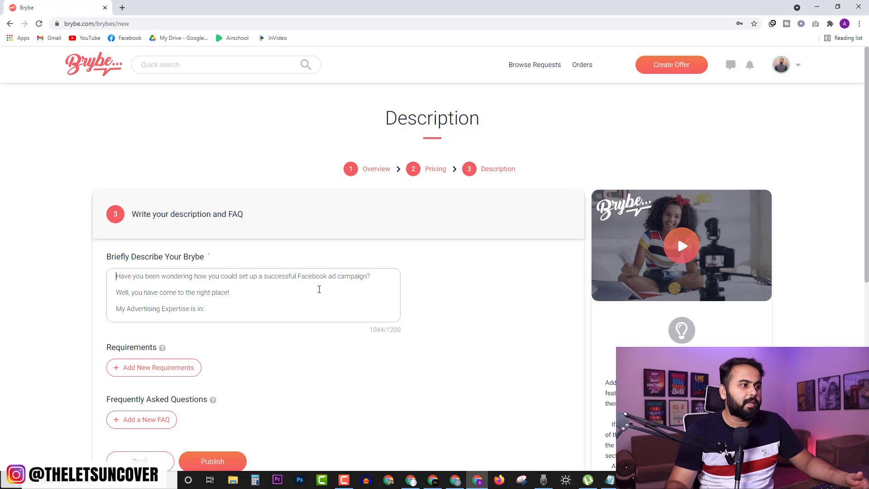
double_click(305, 275)
key(ctrl+shift+Right)
key(ctrl+shift+Right)
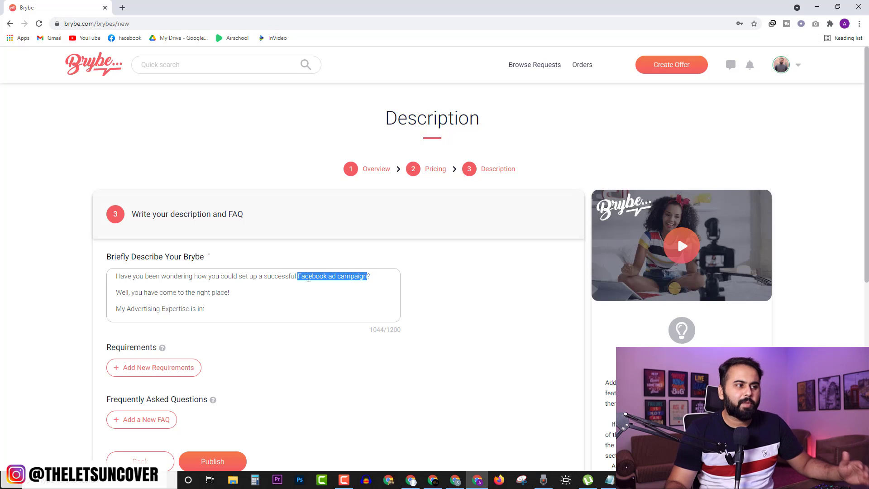
click(308, 279)
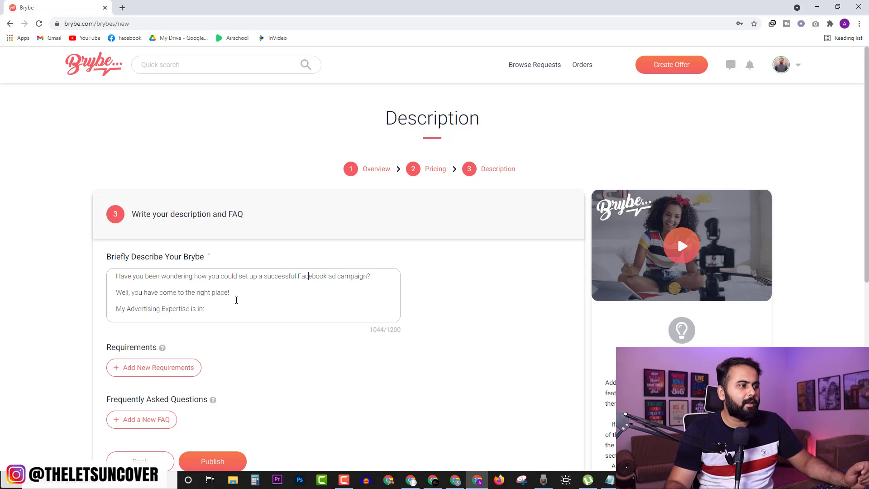
Number the first four advertising expertise lines in the description 1- to 4-, from Facebook ads campaign to Installation of Fb Pixel.
scroll(208, 303, down, 3)
click(117, 283)
text(1- )
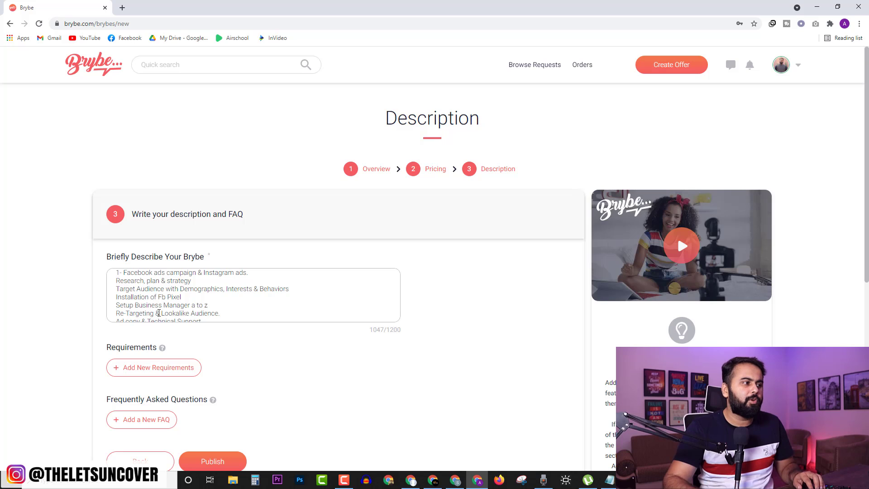
text(2- )
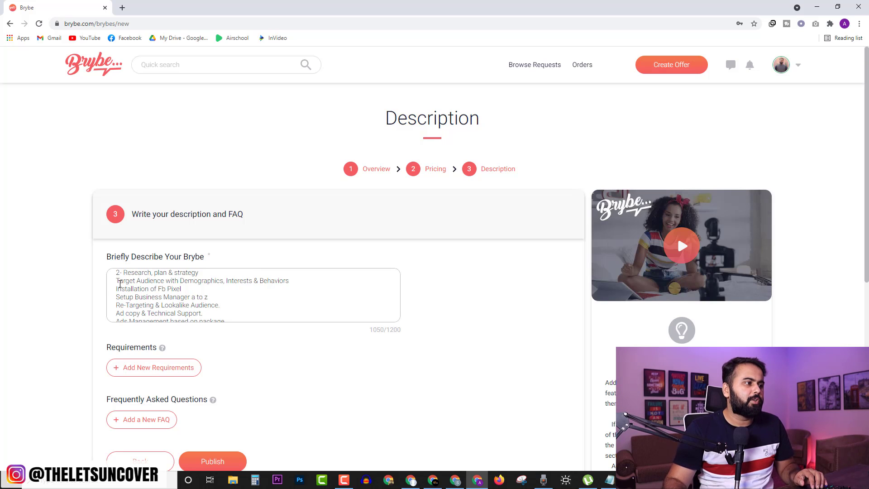
text(3-)
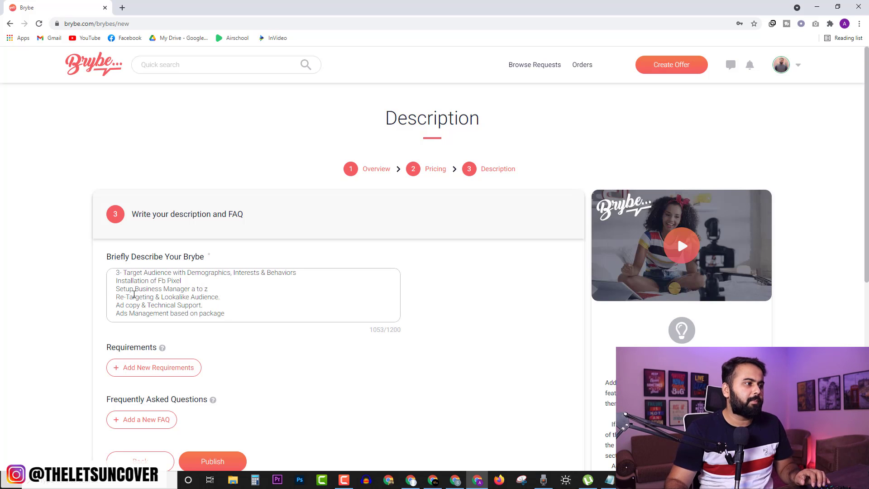
key(Down)
key(Home)
text(4-)
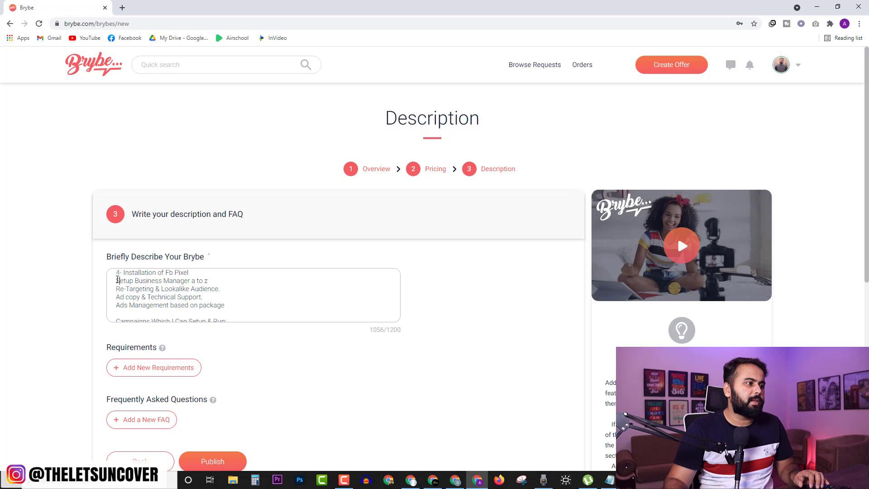
Number the remaining expertise lines 5- to 8-, from Setup Business Manager to Ads Management based on package.
key(Down)
key(Home)
text(5-)
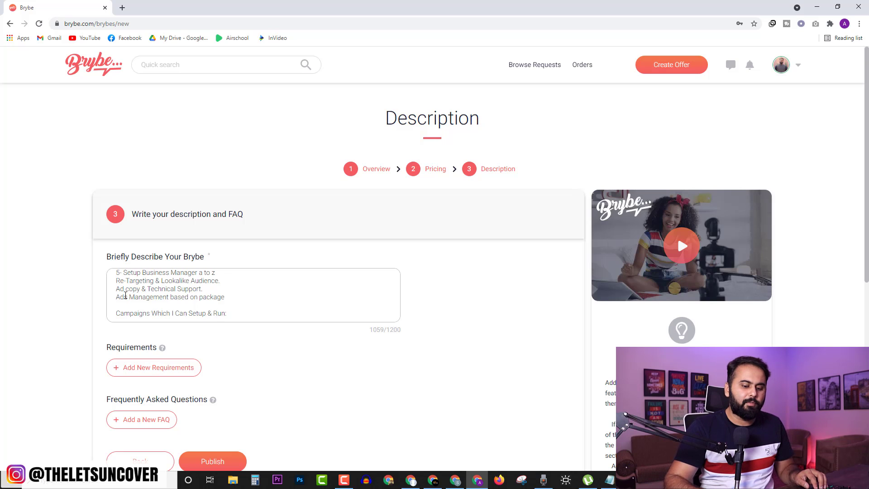
key(Down)
key(Home)
text(6- )
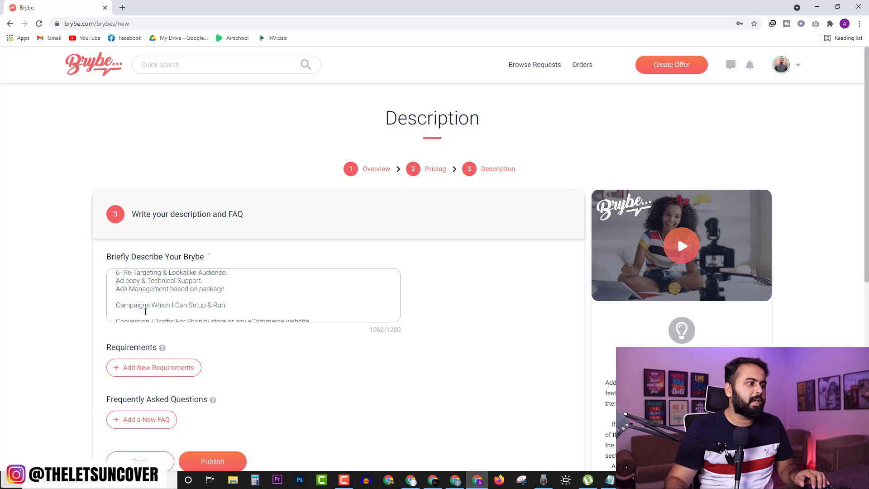
text(7-)
key(Down)
key(Home)
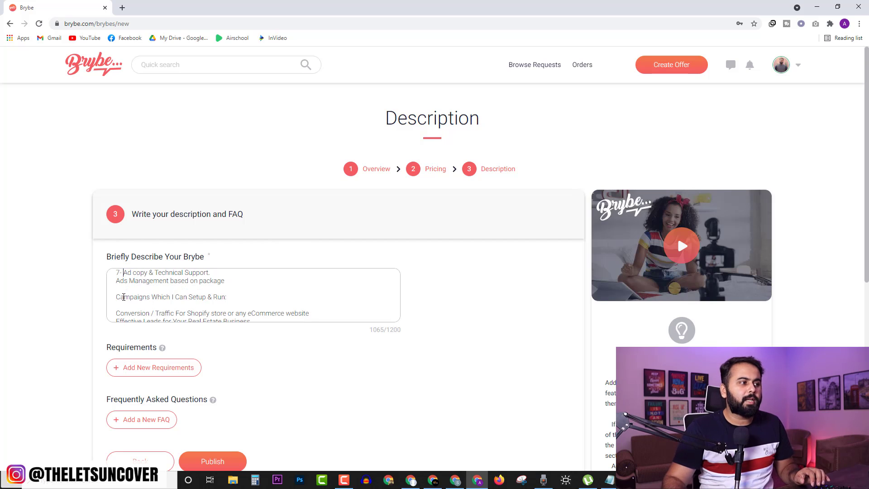
text(8-)
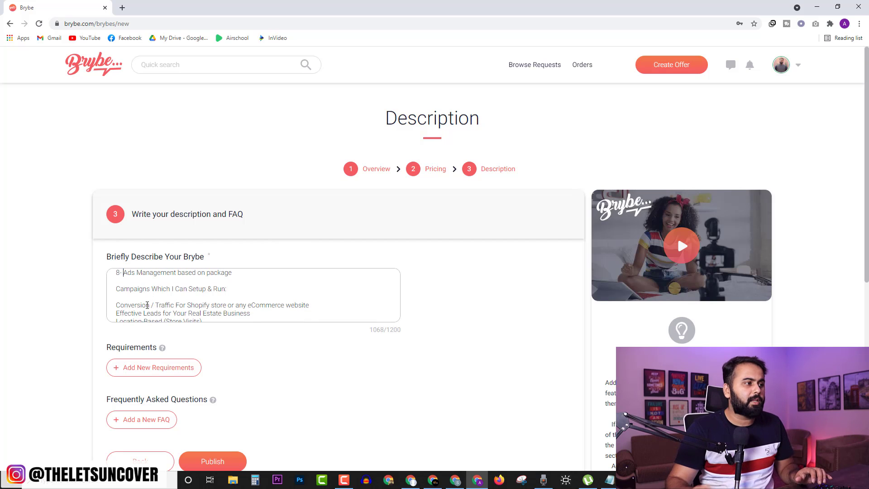
Review the numbered expertise list and the campaign types listed in the offer description.
scroll(205, 305, up, 2)
scroll(217, 304, down, 1)
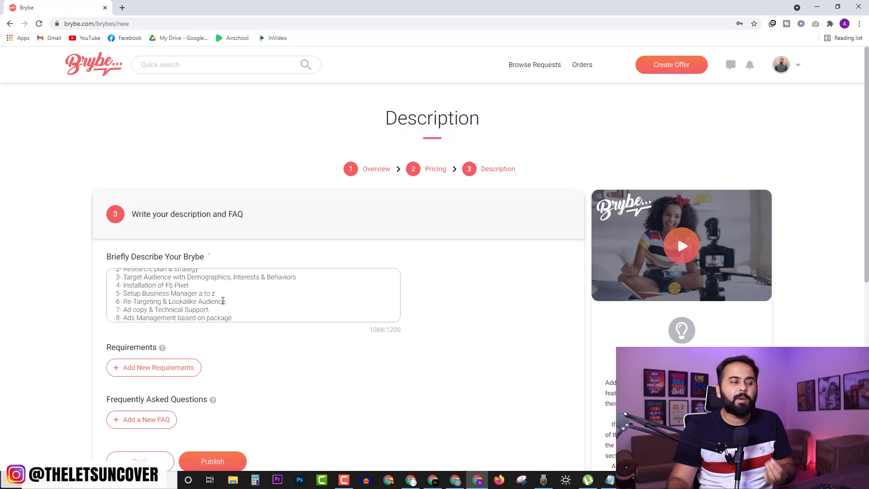
scroll(163, 307, up, 1)
scroll(170, 306, up, 1)
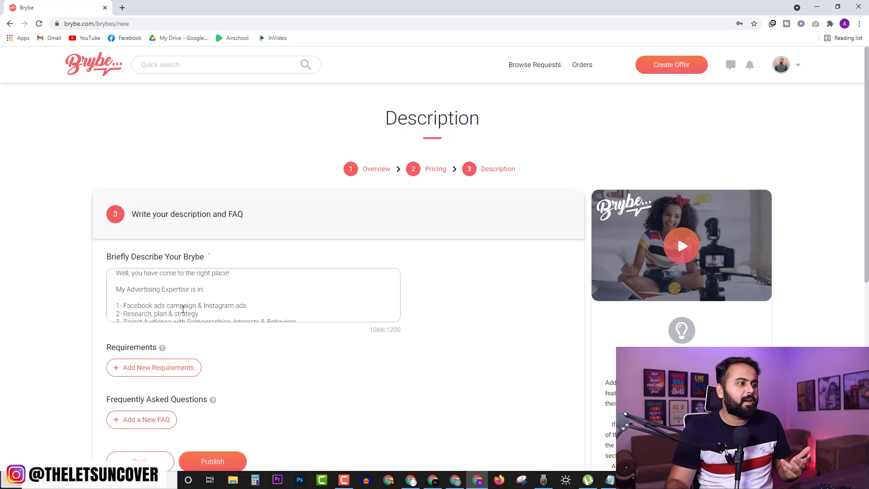
scroll(146, 296, down, 1)
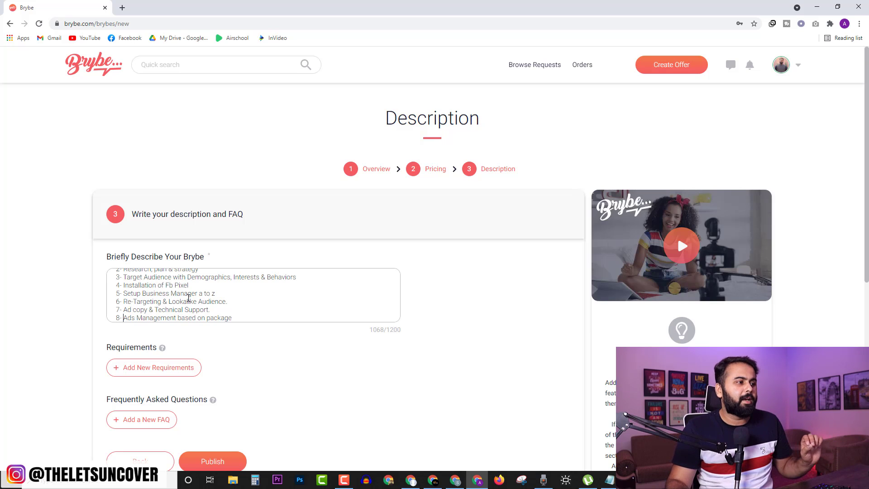
scroll(189, 297, down, 1)
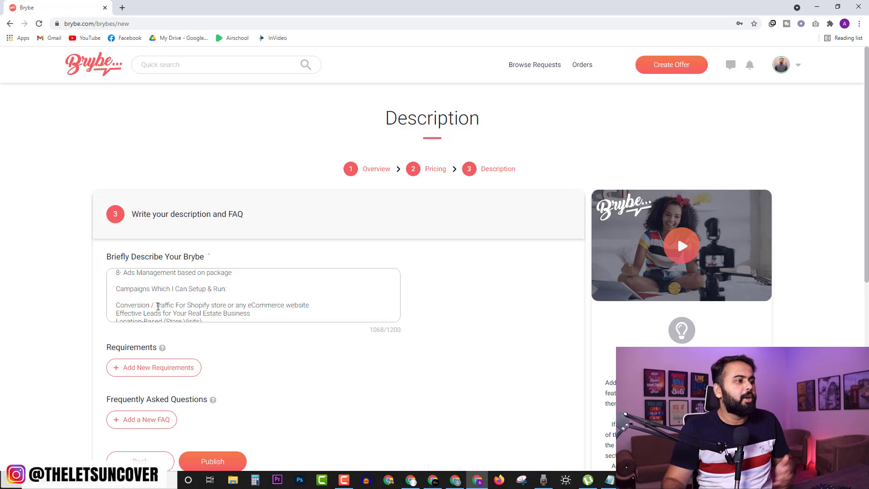
scroll(174, 304, down, 1)
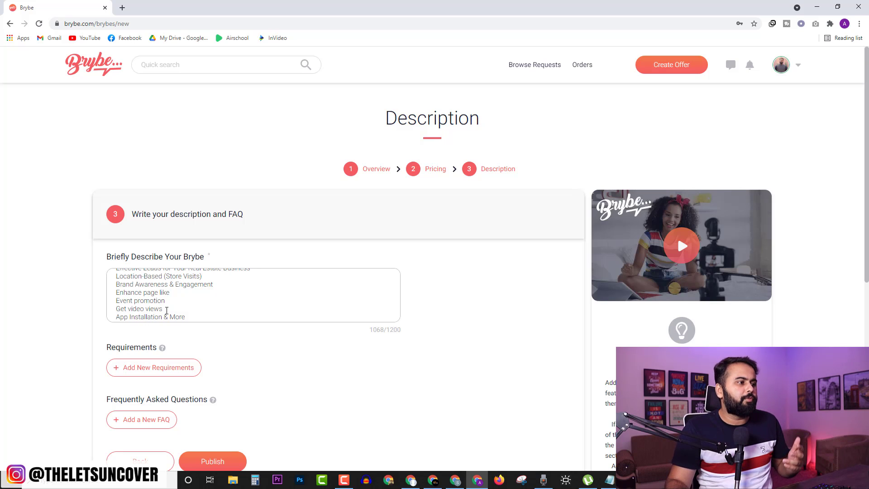
scroll(167, 310, up, 1)
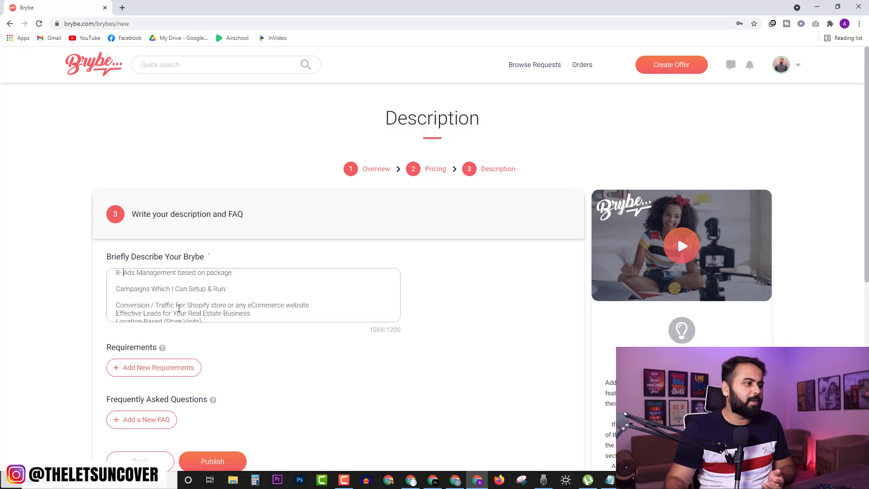
Add a buyer requirement reading "Kindly provide access to your facebook ad manager".
scroll(179, 308, down, 3)
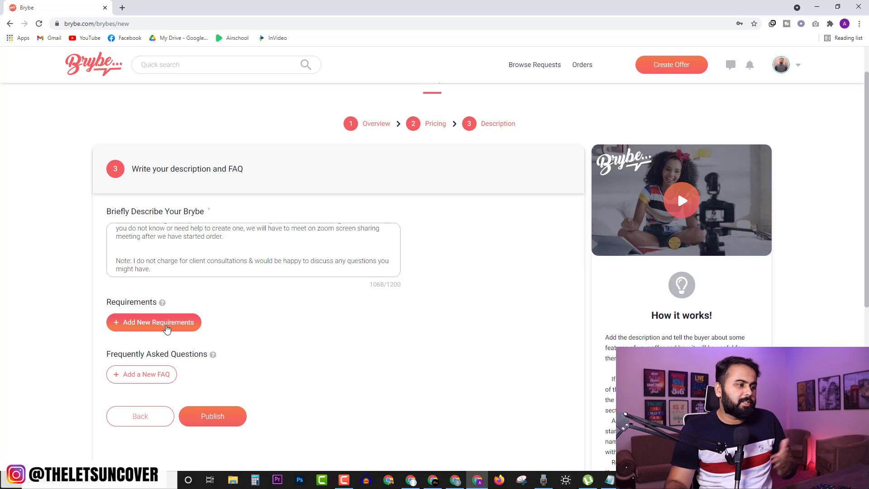
click(167, 327)
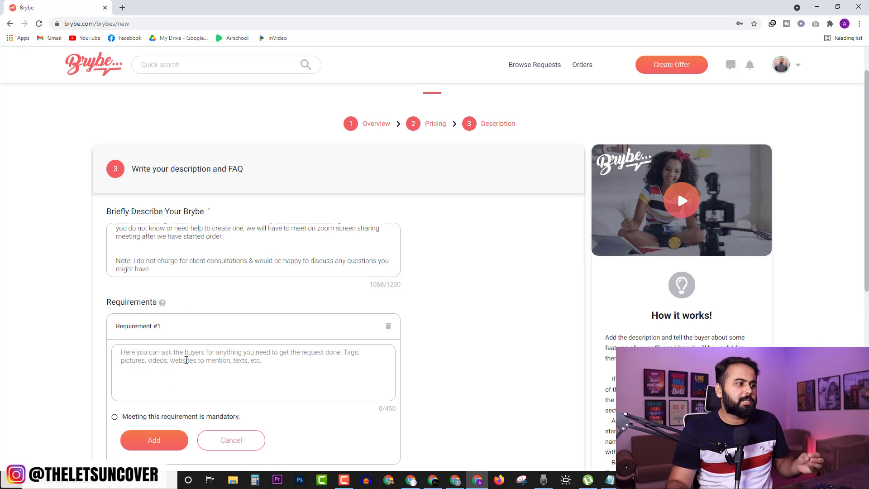
text(Kindly provide access to your facebook ad manager)
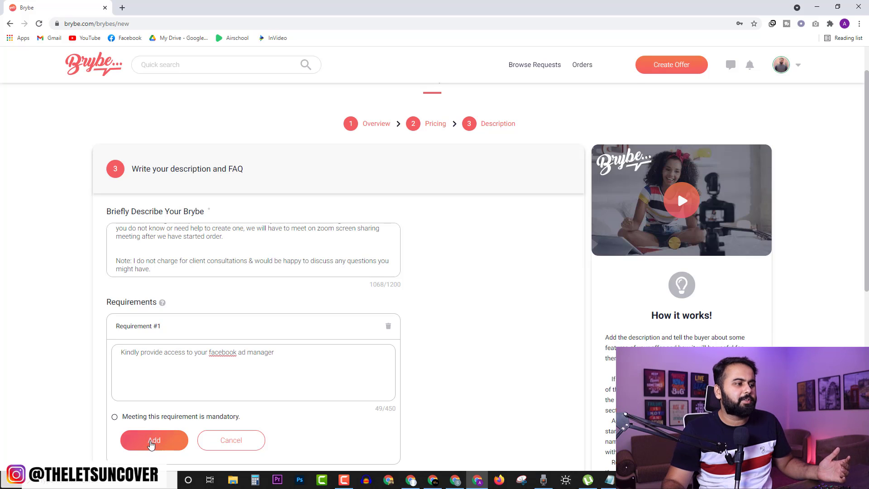
click(154, 439)
Add the FAQ "Do you create landing pages or funnels?" answered "Yes we can create landing pages and funnels for your product.".
scroll(374, 384, down, 3)
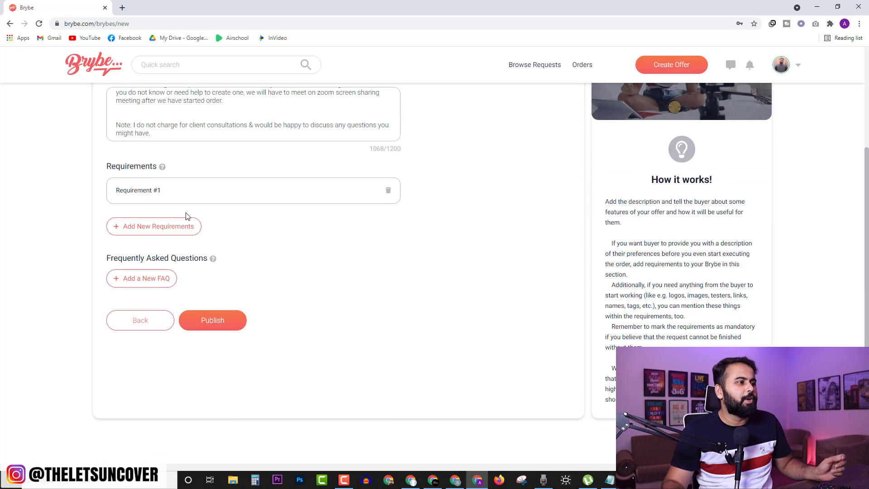
click(152, 285)
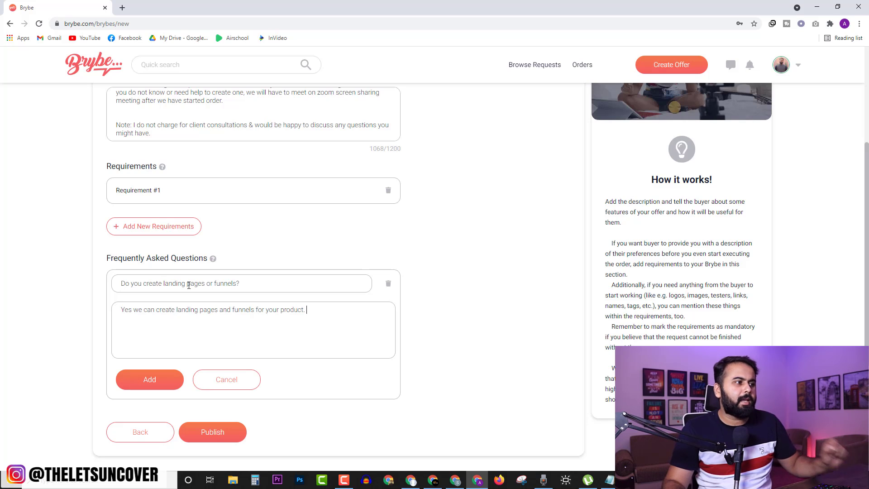
drag(249, 284, 116, 281)
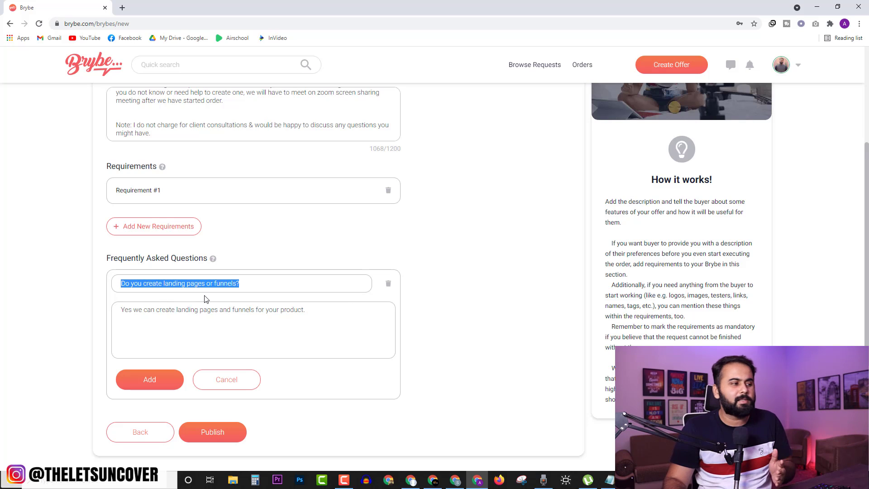
drag(122, 311, 303, 314)
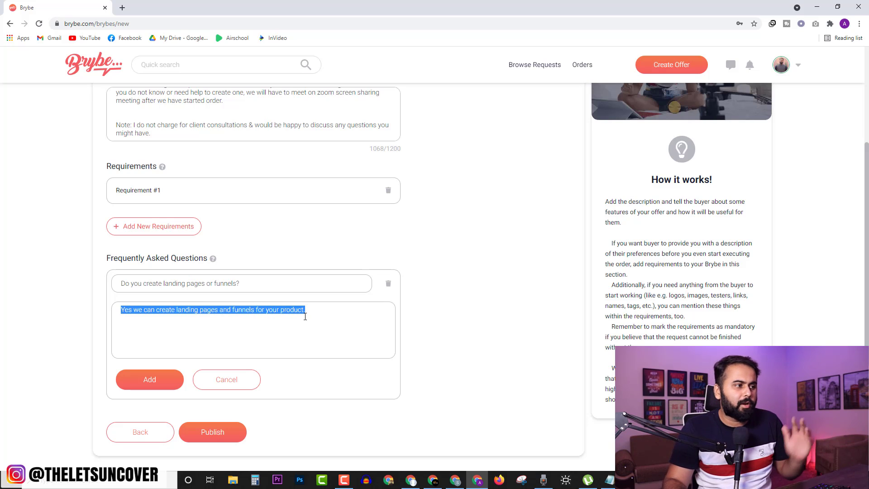
click(166, 384)
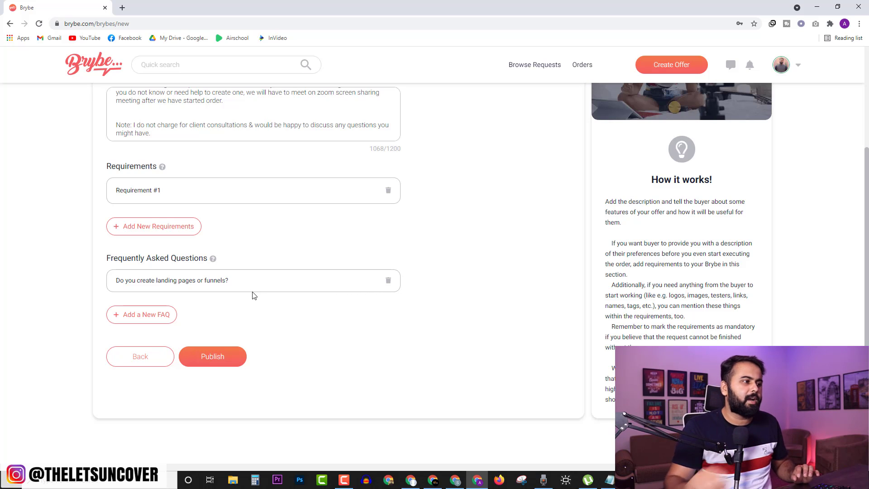
Check the completed description form and publish the offer.
scroll(245, 369, up, 4)
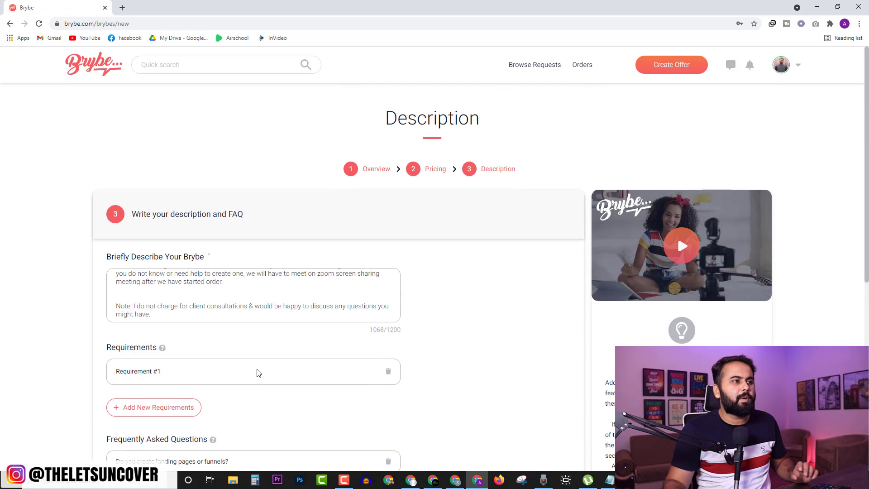
scroll(257, 373, down, 4)
click(233, 362)
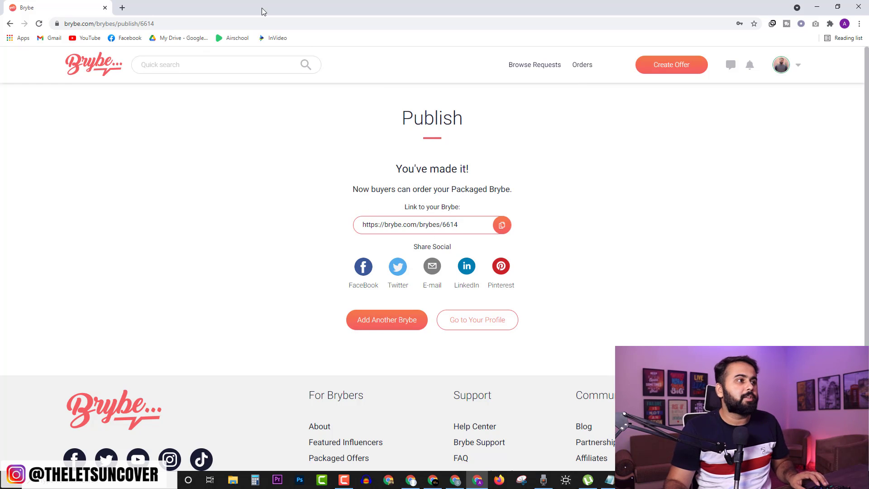
click(122, 7)
text(https://brybe.com/brybes/6614)
key(Return)
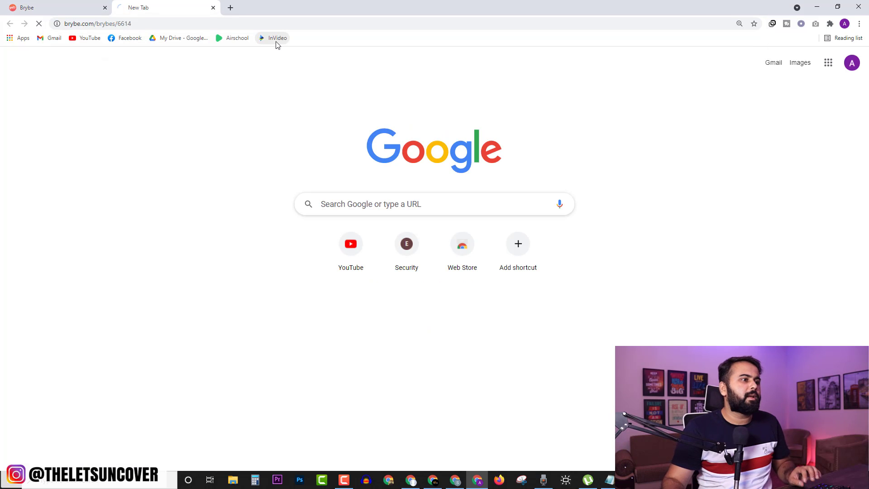
Examine the published offer page, including its package services, description, category, specialization, tags and FAQ.
scroll(462, 274, down, 3)
scroll(493, 252, down, 11)
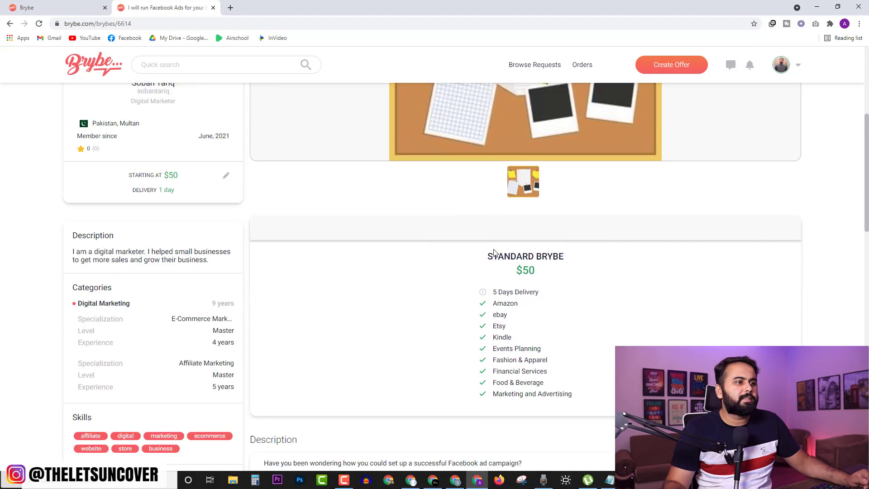
scroll(491, 261, up, 14)
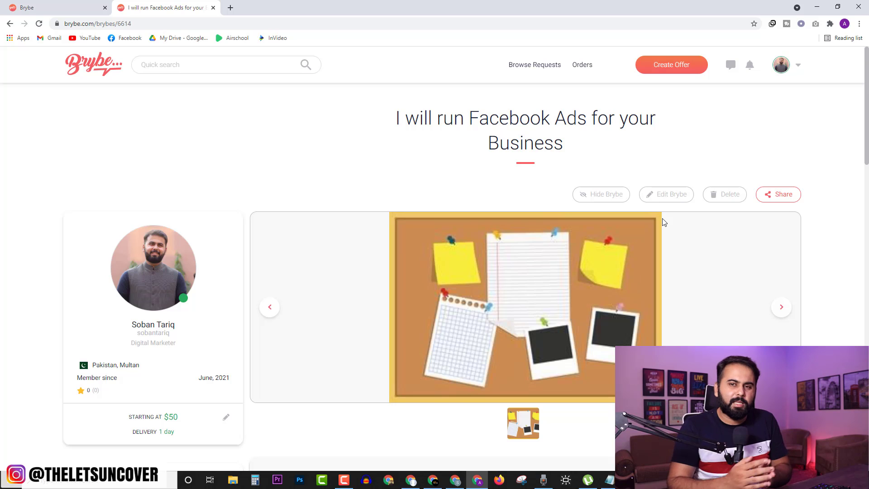
scroll(572, 331, down, 10)
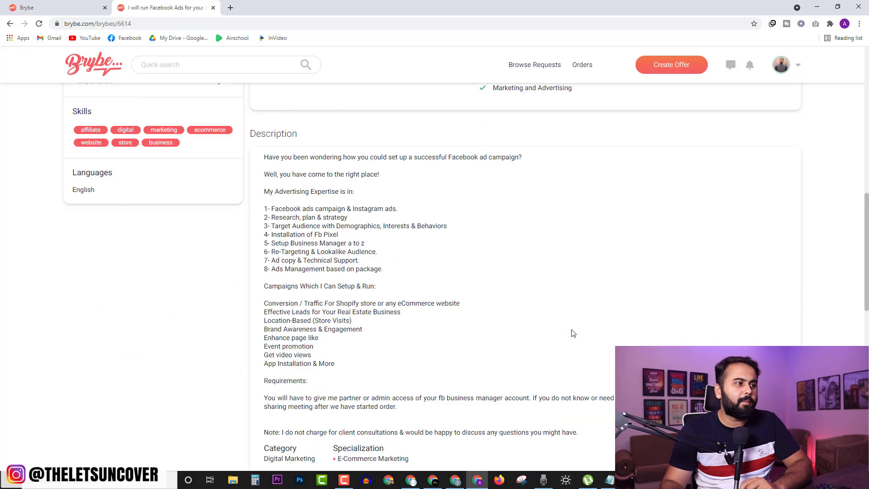
drag(269, 119, 591, 348)
scroll(591, 348, down, 5)
drag(524, 215, 283, 183)
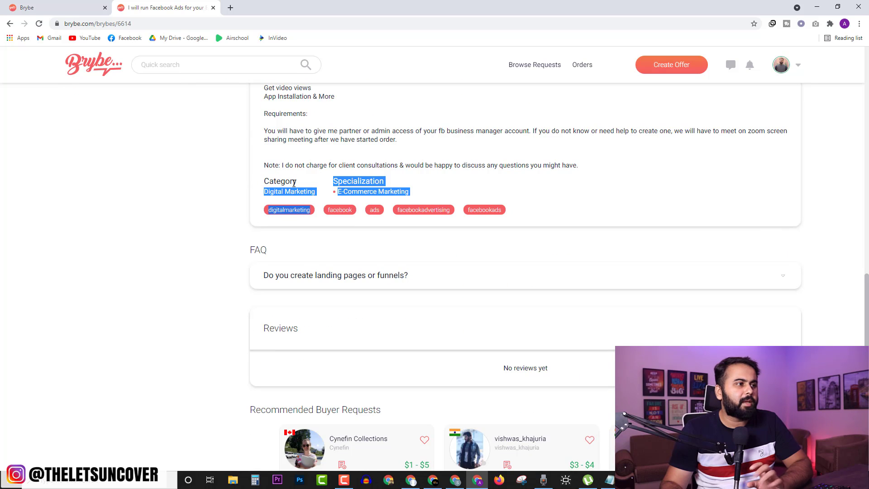
scroll(306, 235, up, 1)
click(281, 227)
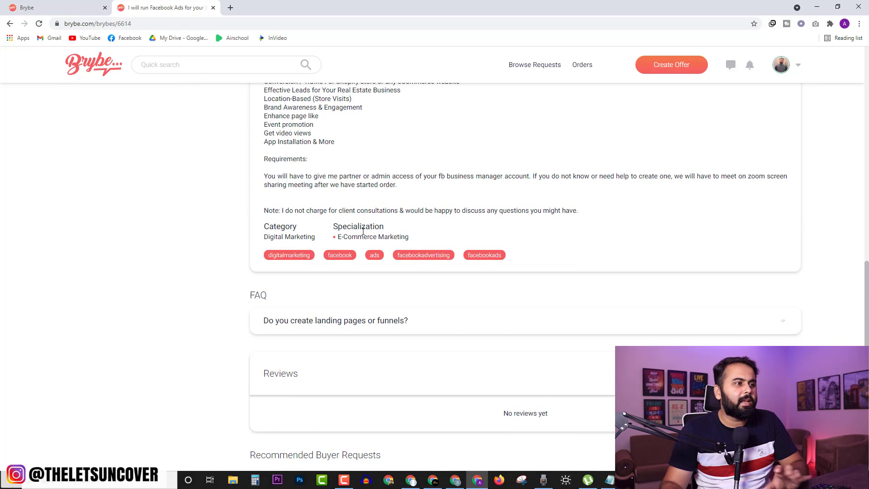
scroll(444, 236, up, 12)
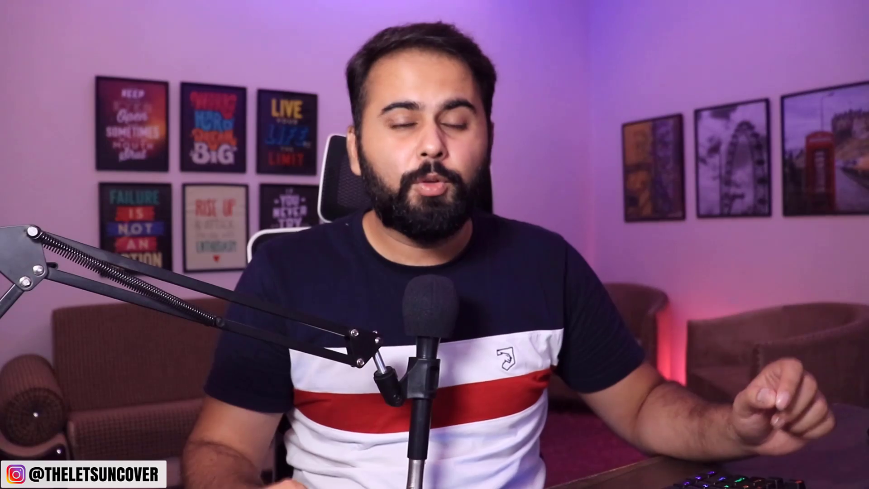